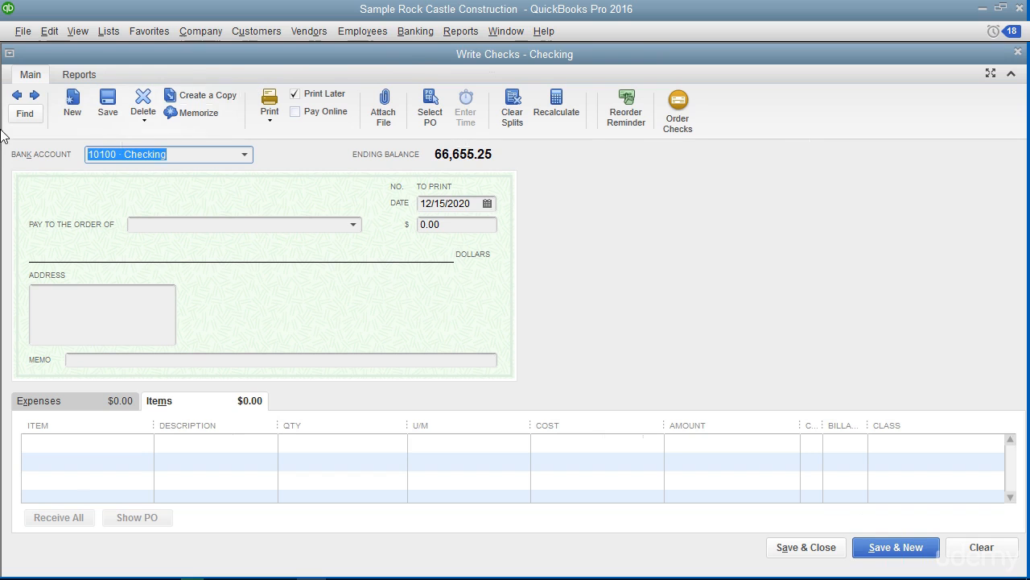
Step: Go back through the earlier checks to the C.U. Electric bill payment check for 350.00
{"action": "left_click", "coordinate": [16, 95]}
{"action": "left_click", "coordinate": [16, 97]}
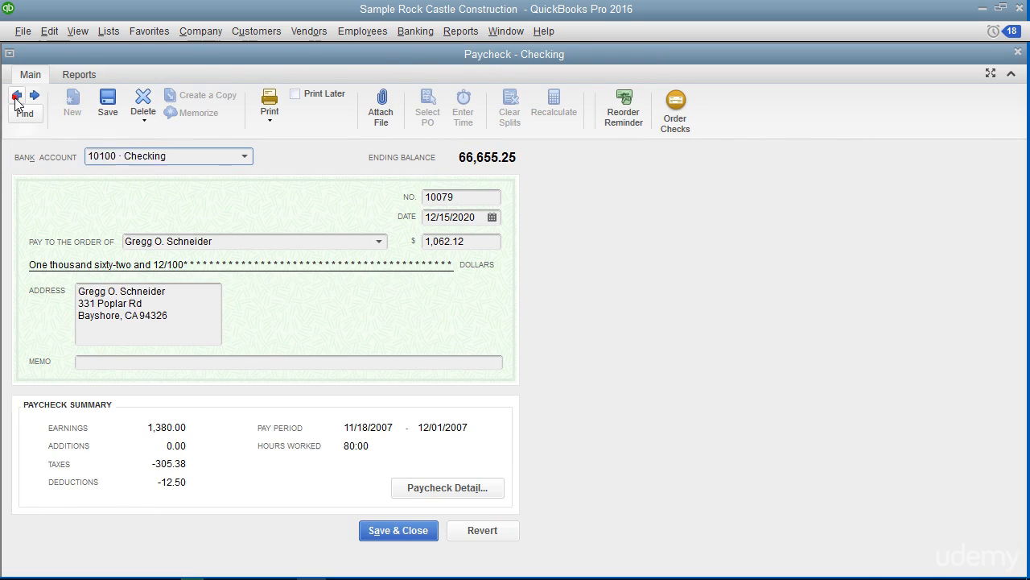
{"action": "left_click", "coordinate": [16, 96]}
{"action": "left_click", "coordinate": [17, 96]}
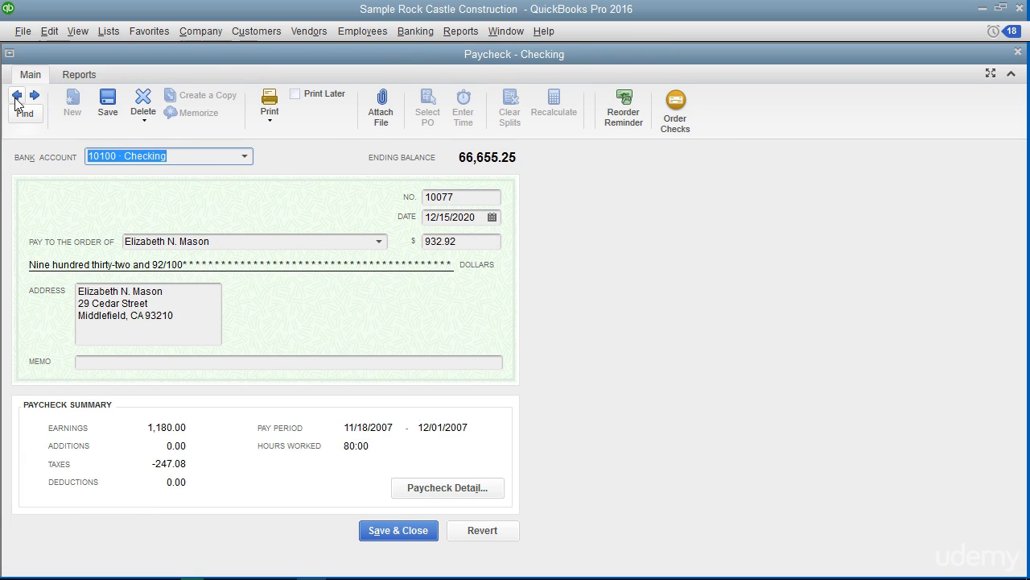
{"action": "left_click", "coordinate": [16, 95]}
{"action": "left_click", "coordinate": [16, 96]}
{"action": "left_click", "coordinate": [16, 96]}
{"action": "left_click", "coordinate": [16, 95]}
{"action": "left_click", "coordinate": [16, 95]}
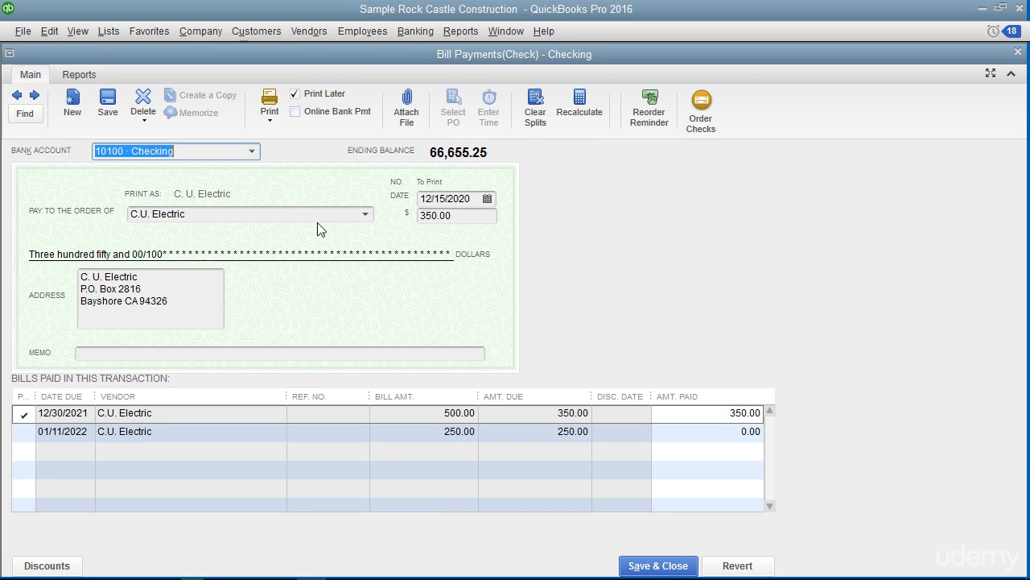
{"action": "left_click", "coordinate": [274, 125]}
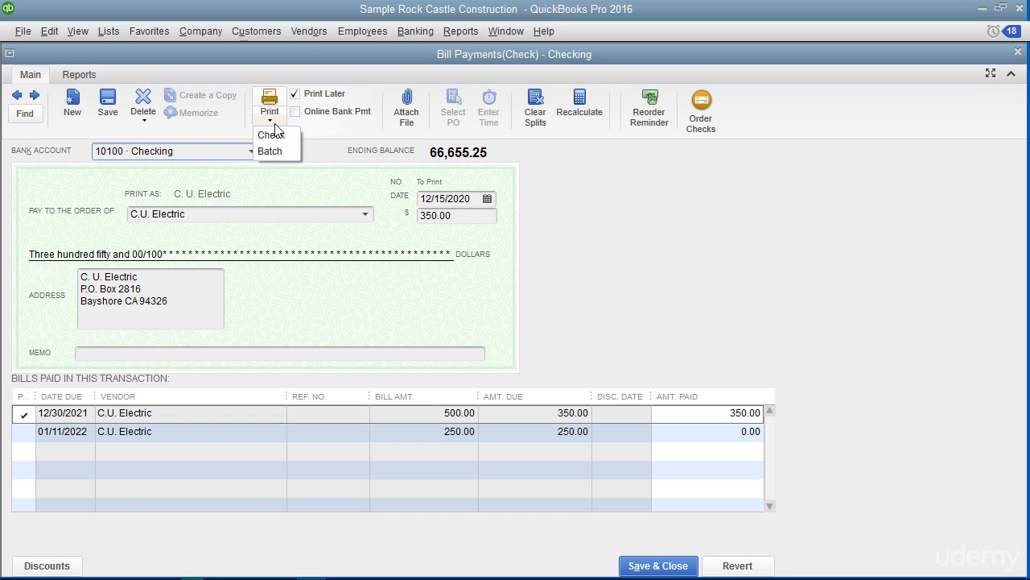
{"action": "left_click", "coordinate": [276, 134]}
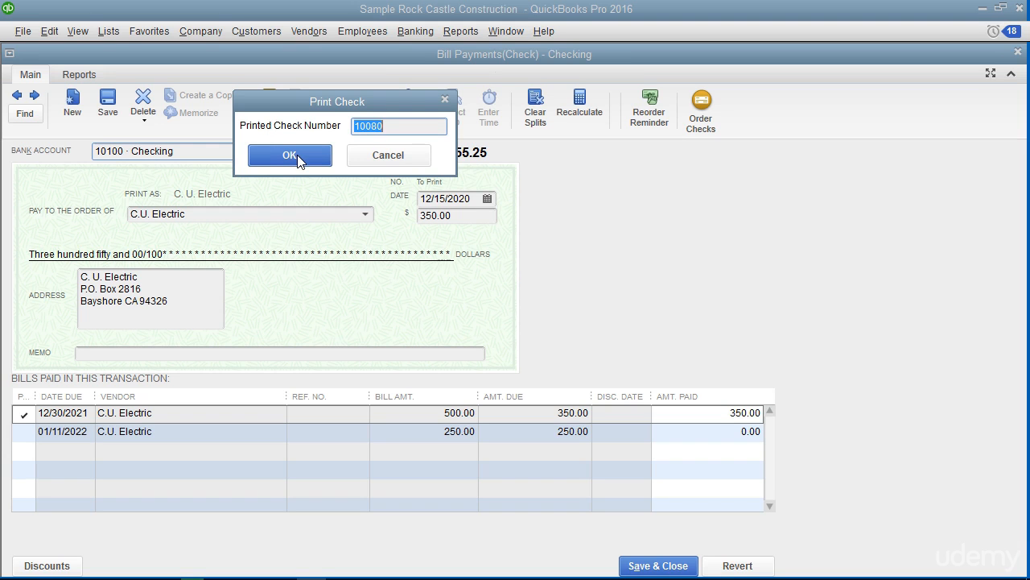
{"action": "type", "text": "512"}
{"action": "left_click", "coordinate": [327, 155]}
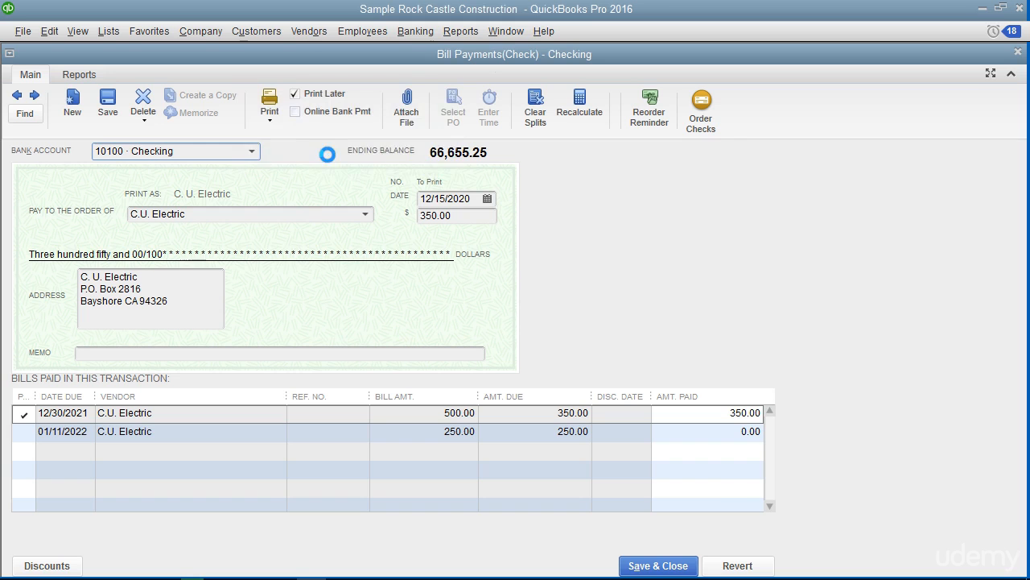
{"action": "left_click", "coordinate": [667, 222]}
Step: Start a batch check print from the 10100 · Checking account with every listed check selected
{"action": "left_click", "coordinate": [270, 122]}
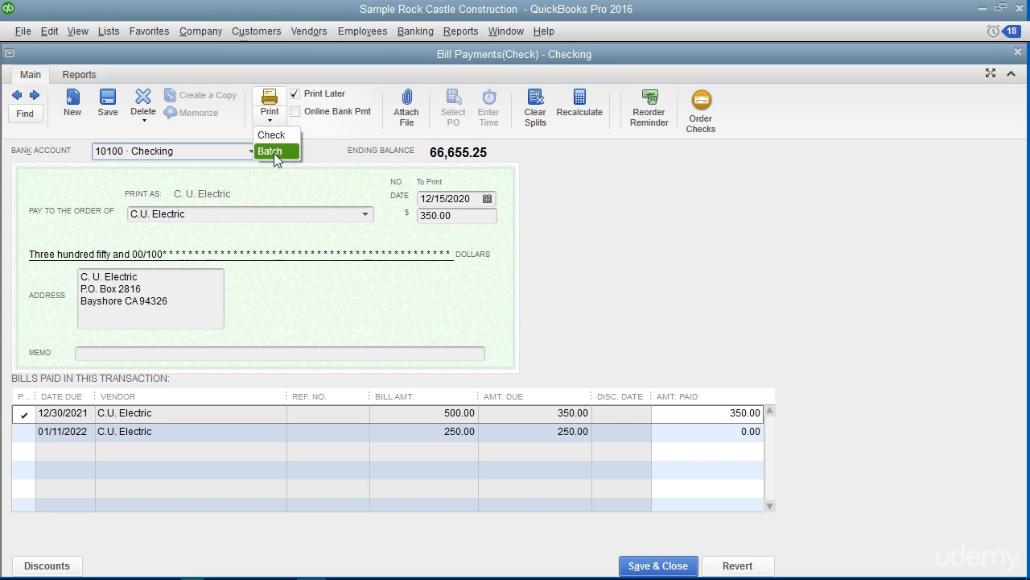
{"action": "left_click", "coordinate": [273, 151]}
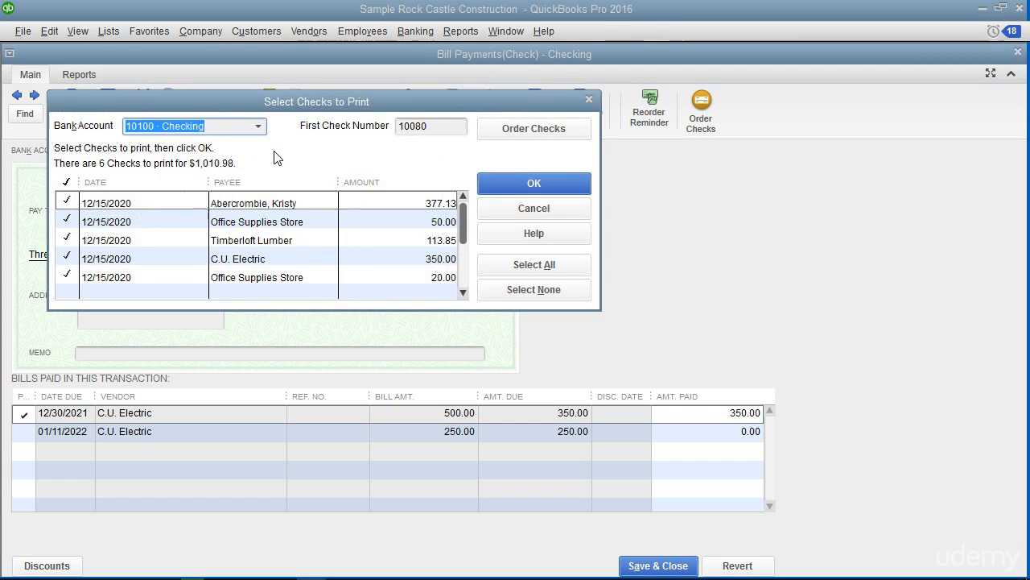
{"action": "left_click", "coordinate": [228, 191]}
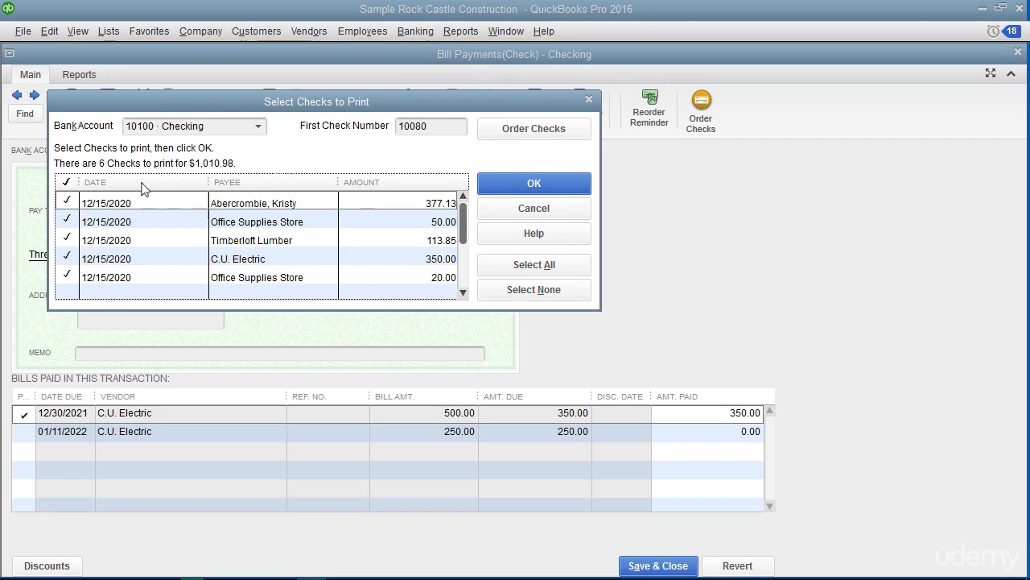
{"action": "left_click", "coordinate": [71, 202]}
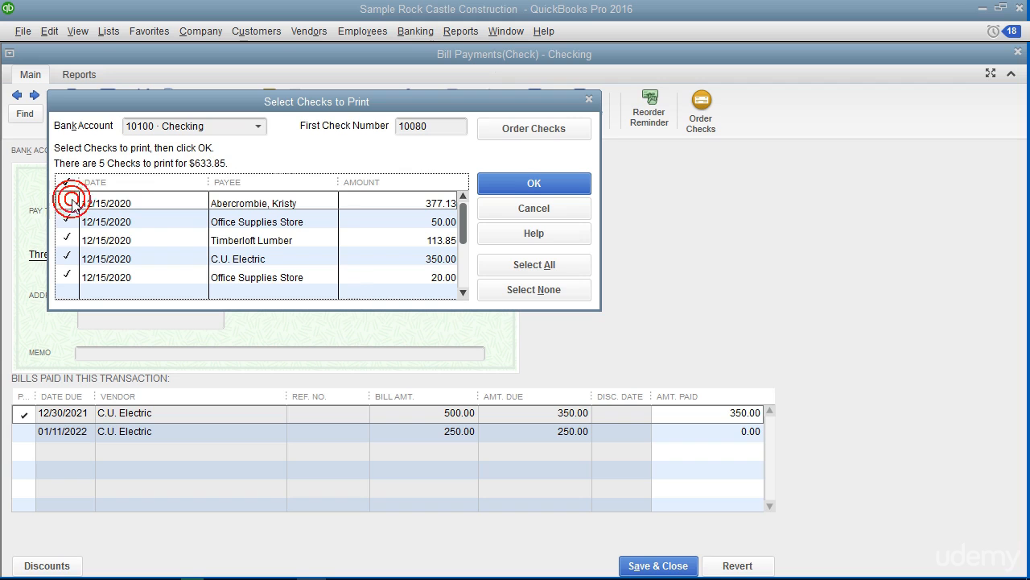
{"action": "left_click", "coordinate": [71, 202]}
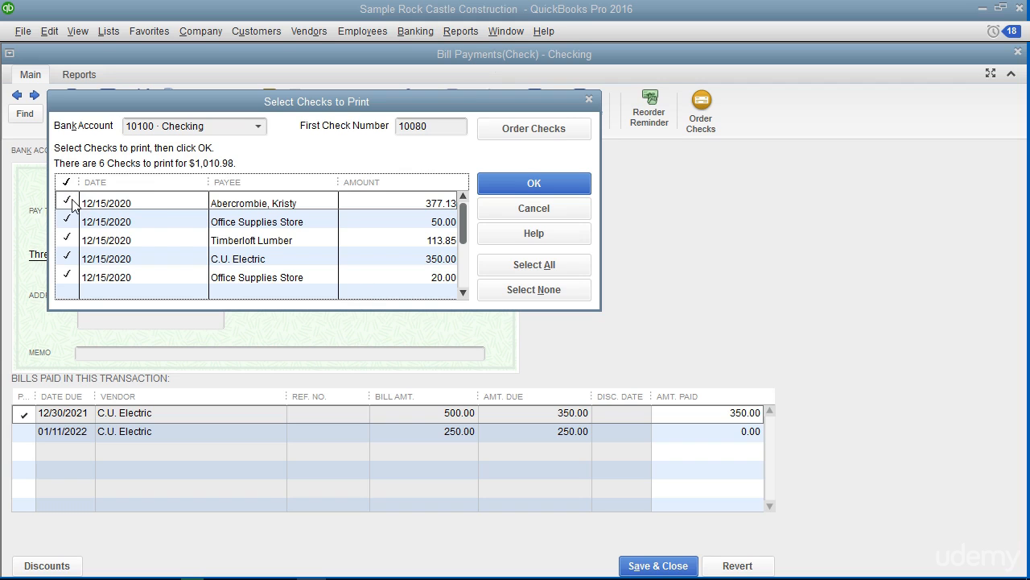
{"action": "left_click", "coordinate": [258, 129]}
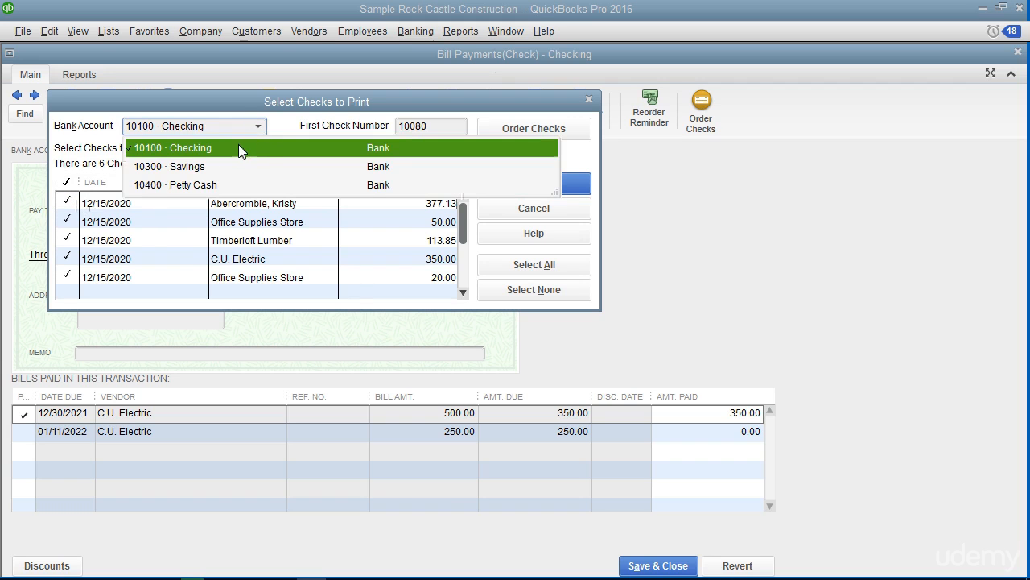
{"action": "left_click", "coordinate": [234, 150]}
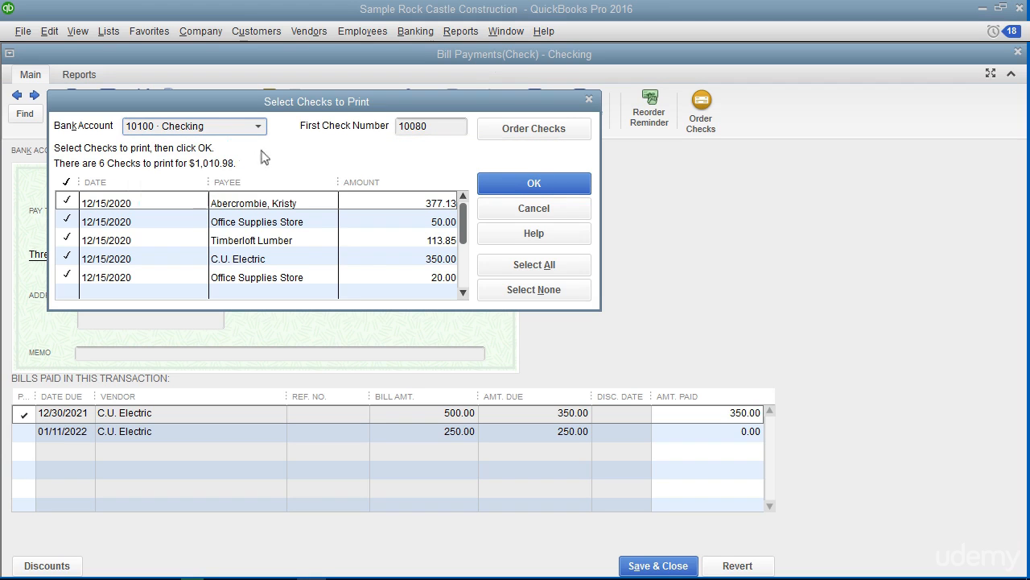
Step: Set the first check number of the batch to 512 and continue to the print settings
{"action": "double_click", "coordinate": [440, 126]}
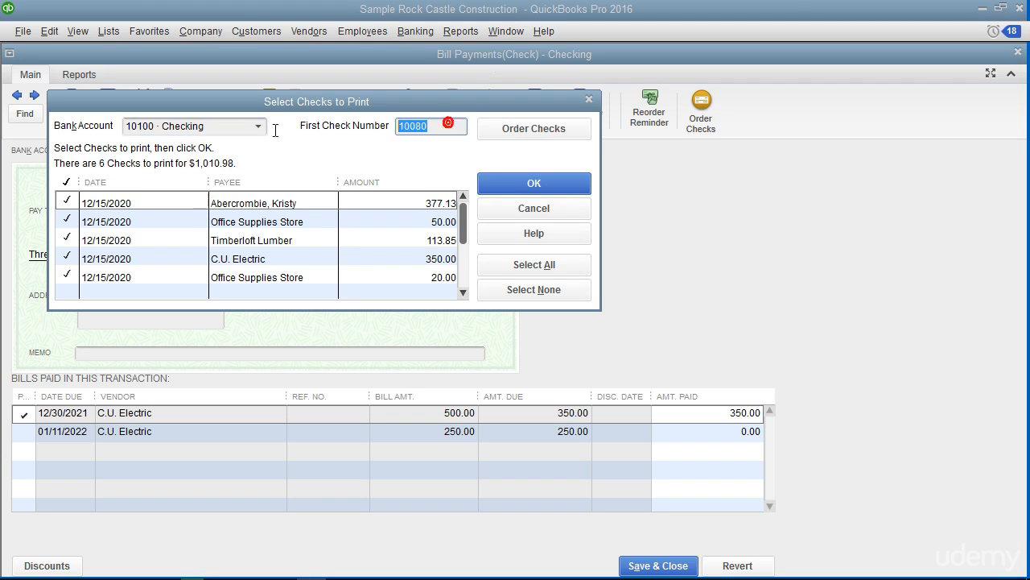
{"action": "type", "text": "512"}
{"action": "left_click", "coordinate": [492, 183]}
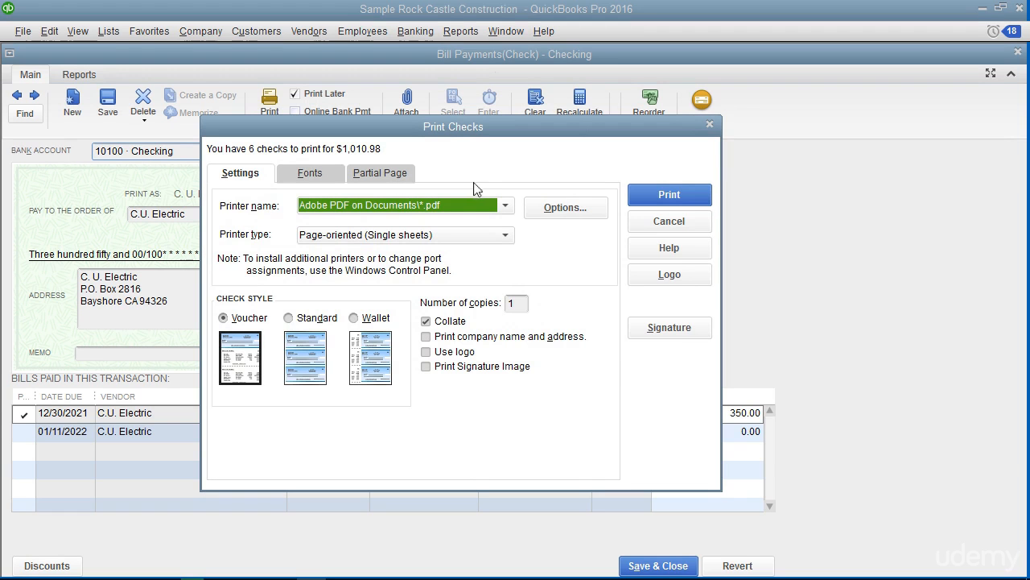
{"action": "left_click", "coordinate": [265, 177]}
{"action": "left_click", "coordinate": [307, 174]}
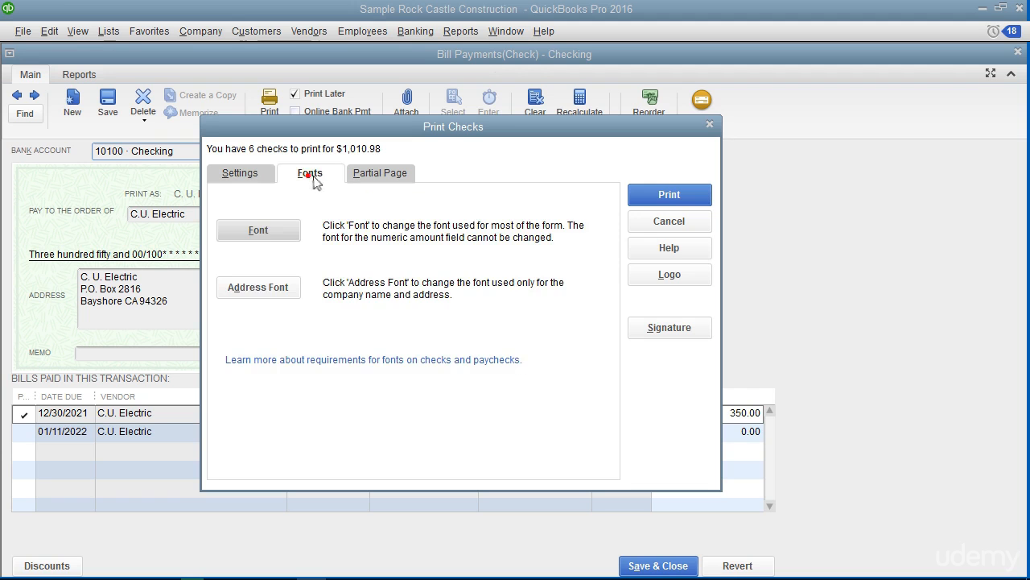
{"action": "left_click", "coordinate": [382, 175]}
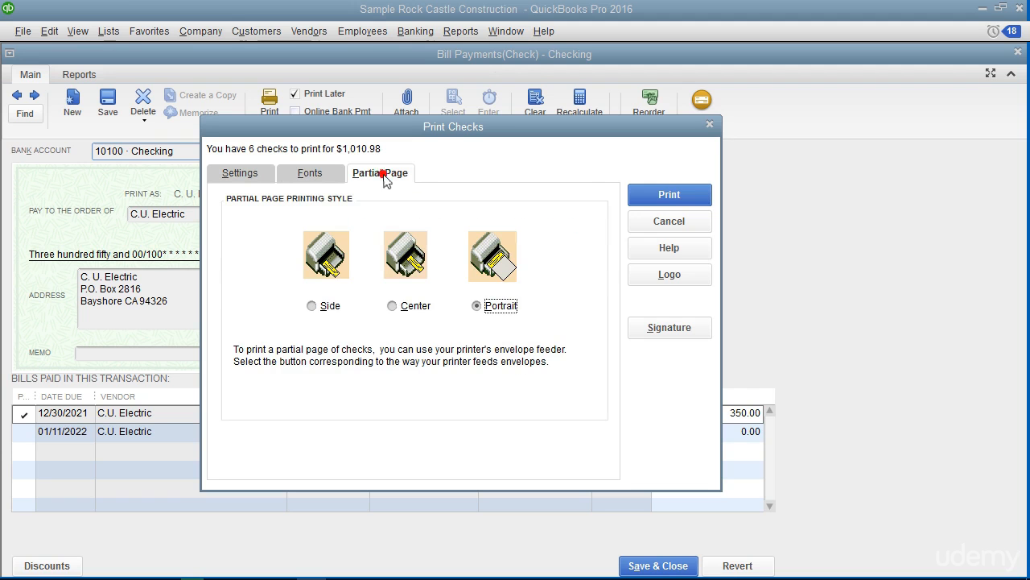
{"action": "left_click", "coordinate": [259, 182]}
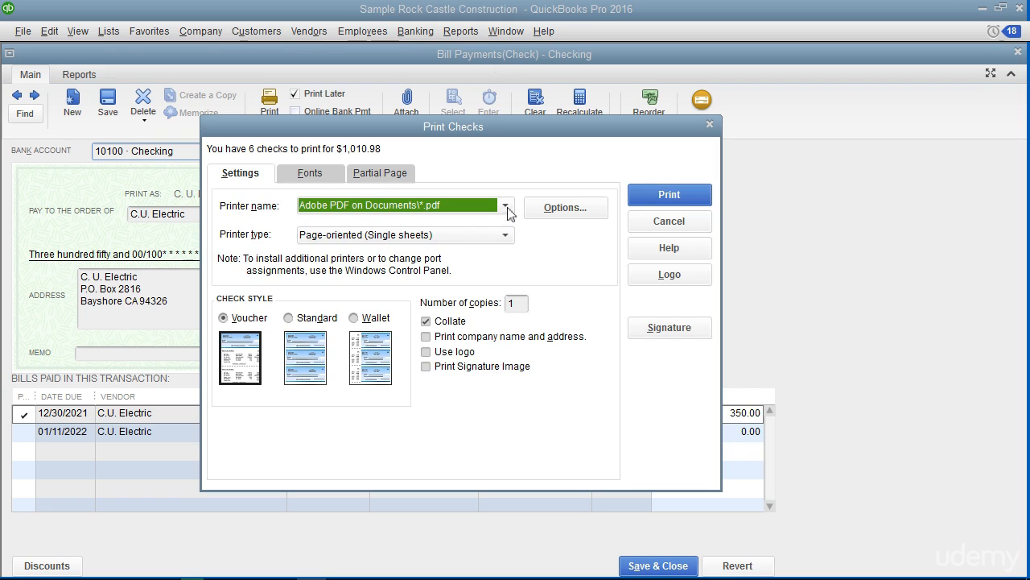
Step: Select the Lexmark E238 (MS) printer with the Page-oriented (Single sheets) type and the Voucher check style
{"action": "left_click", "coordinate": [509, 213]}
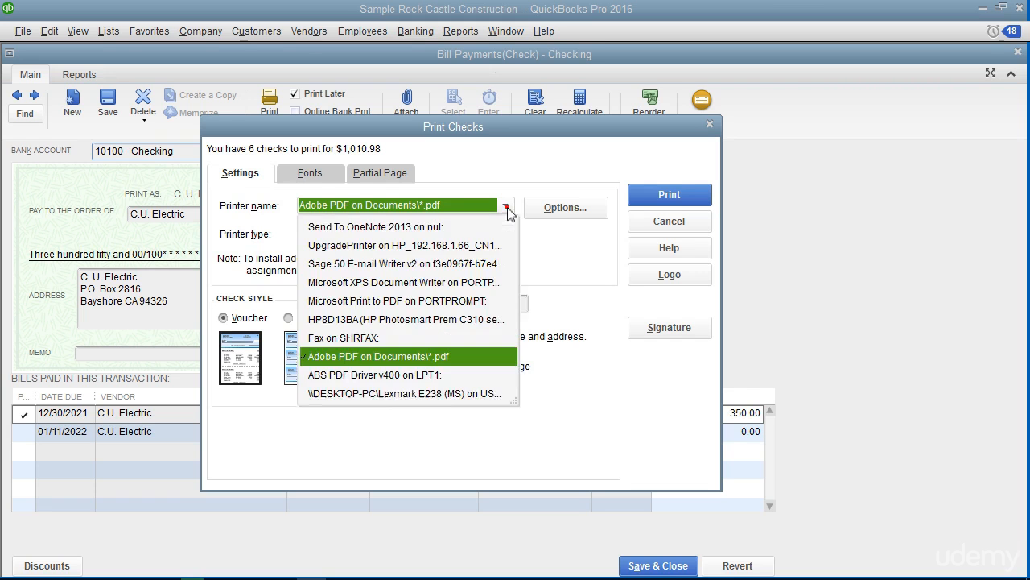
{"action": "left_click", "coordinate": [442, 394]}
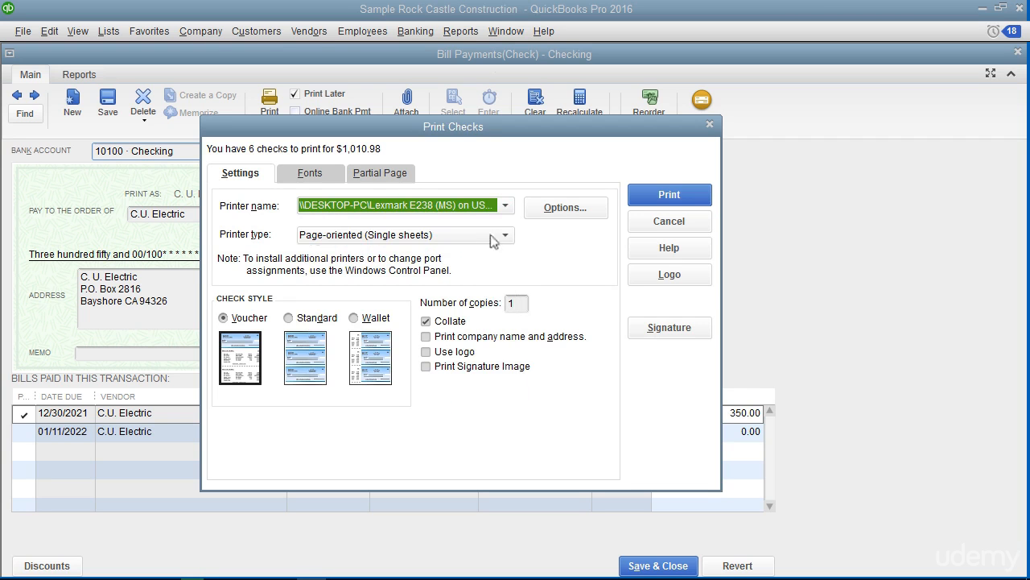
{"action": "left_click", "coordinate": [506, 237]}
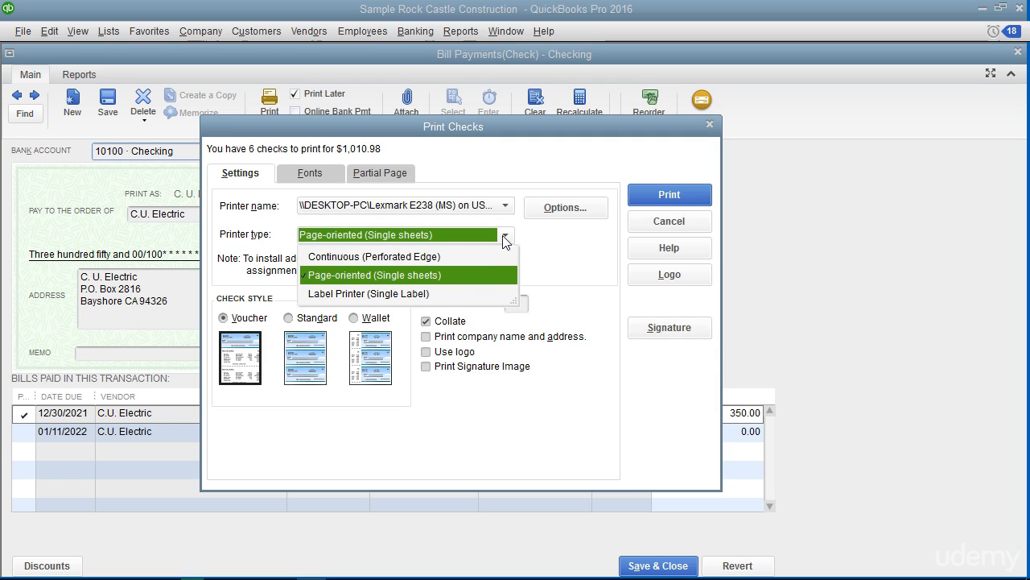
{"action": "left_click", "coordinate": [476, 276]}
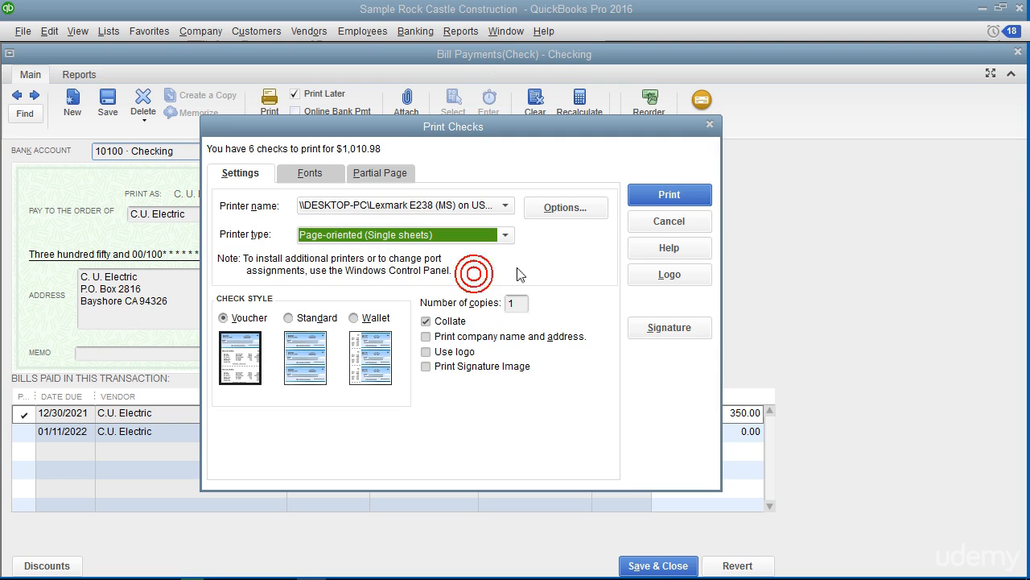
{"action": "left_click", "coordinate": [244, 321]}
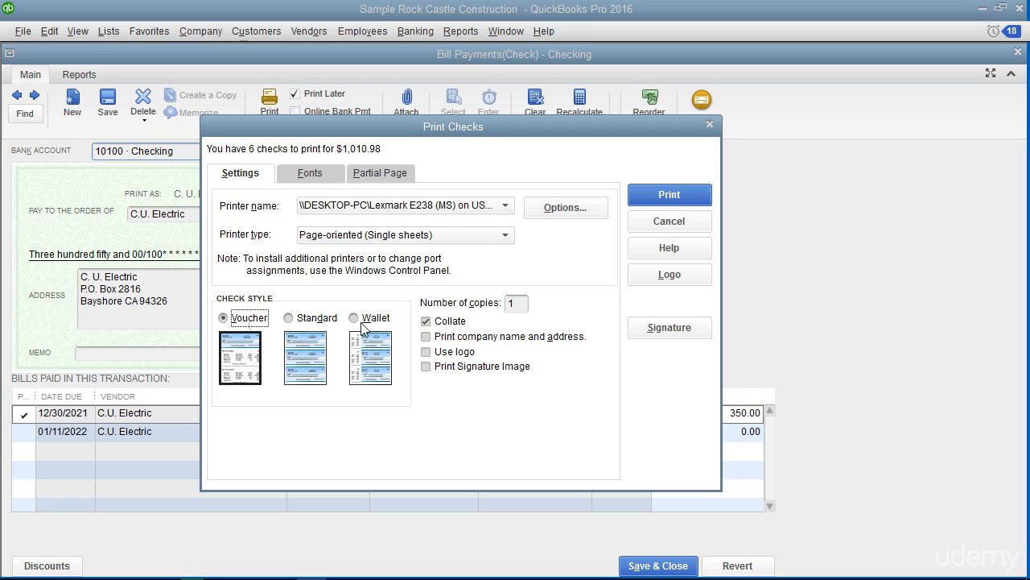
{"action": "left_click", "coordinate": [522, 303]}
Step: Enable a logo on the printed checks and load the RCC Logo image from the Pictures folder
{"action": "left_click", "coordinate": [426, 353]}
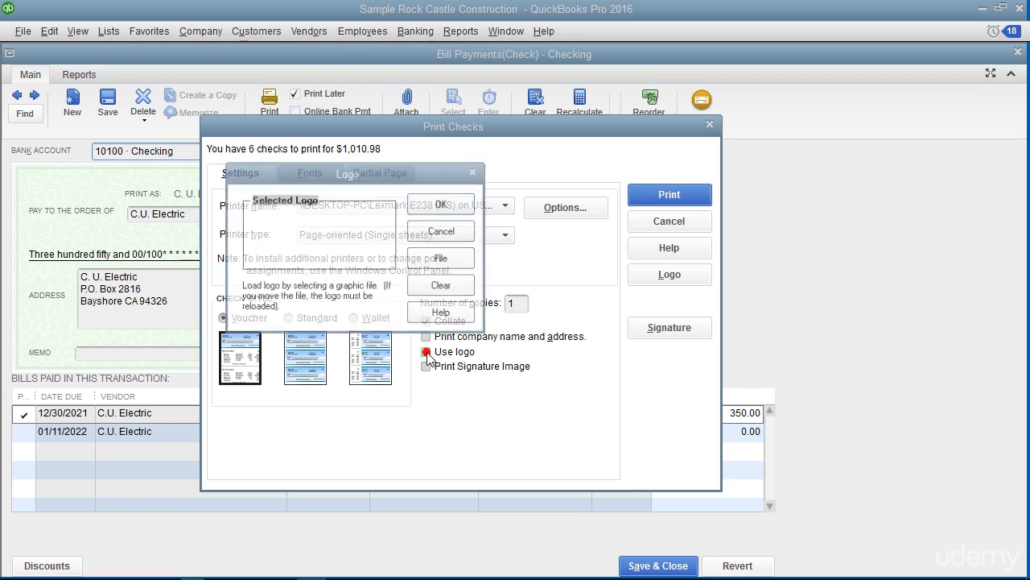
{"action": "left_click", "coordinate": [441, 258]}
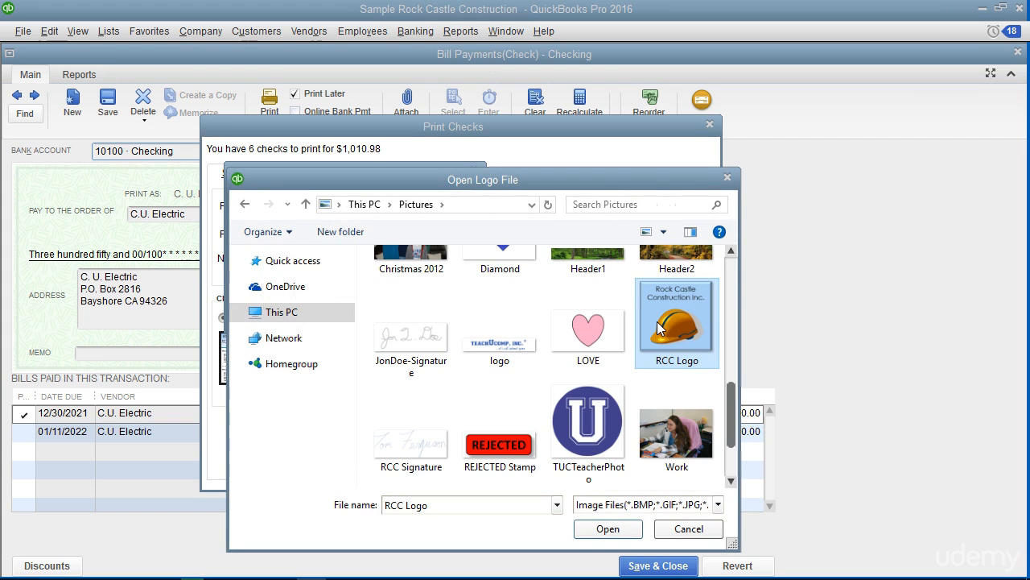
{"action": "left_click", "coordinate": [659, 325]}
{"action": "left_click", "coordinate": [640, 531]}
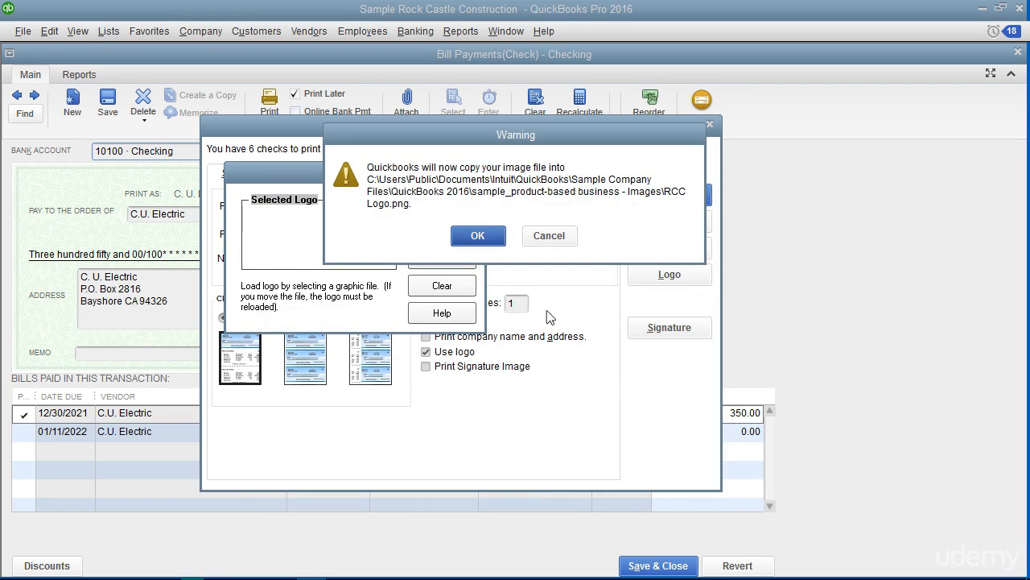
{"action": "left_click", "coordinate": [475, 236]}
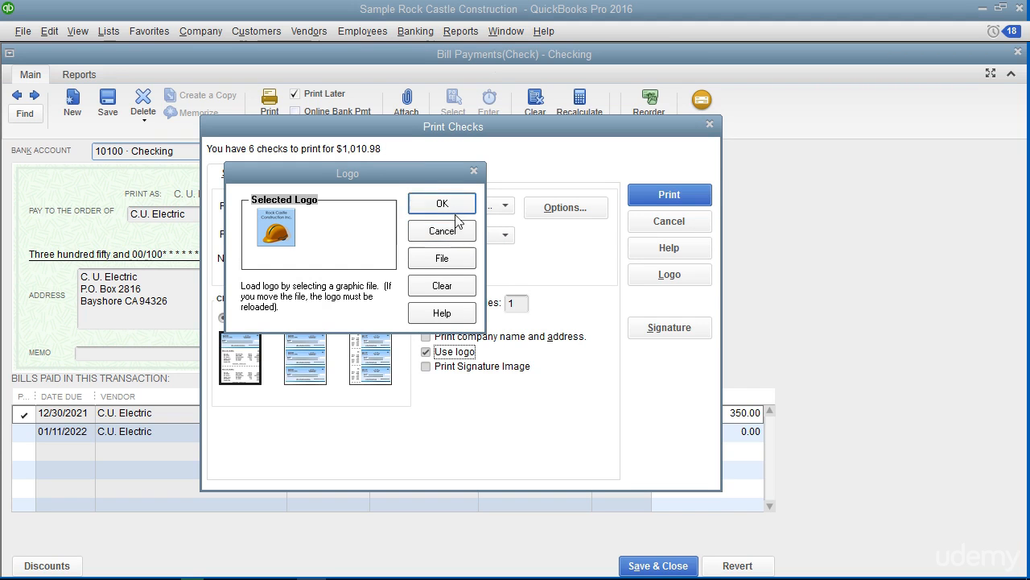
{"action": "left_click", "coordinate": [456, 207]}
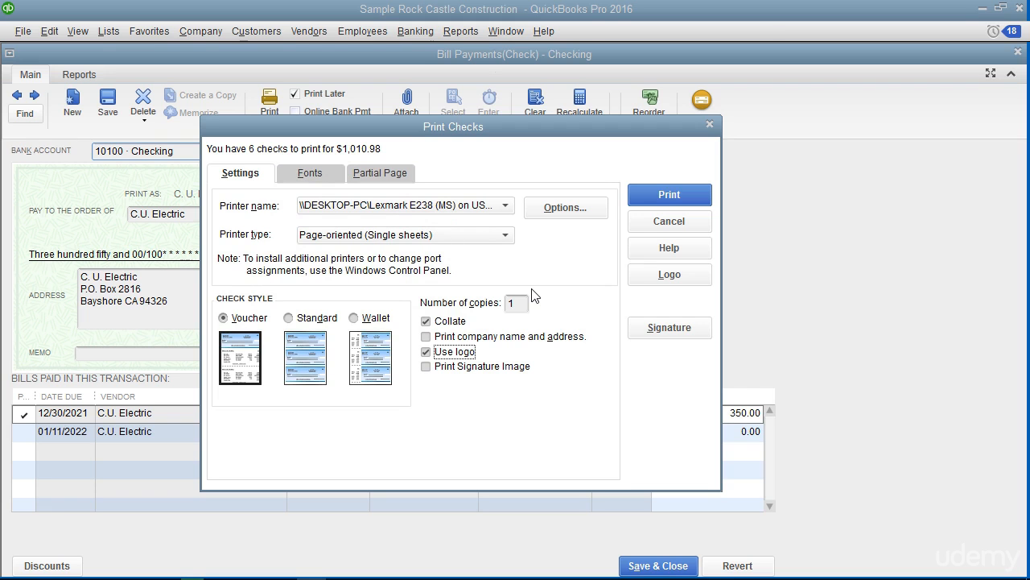
{"action": "left_click", "coordinate": [479, 367]}
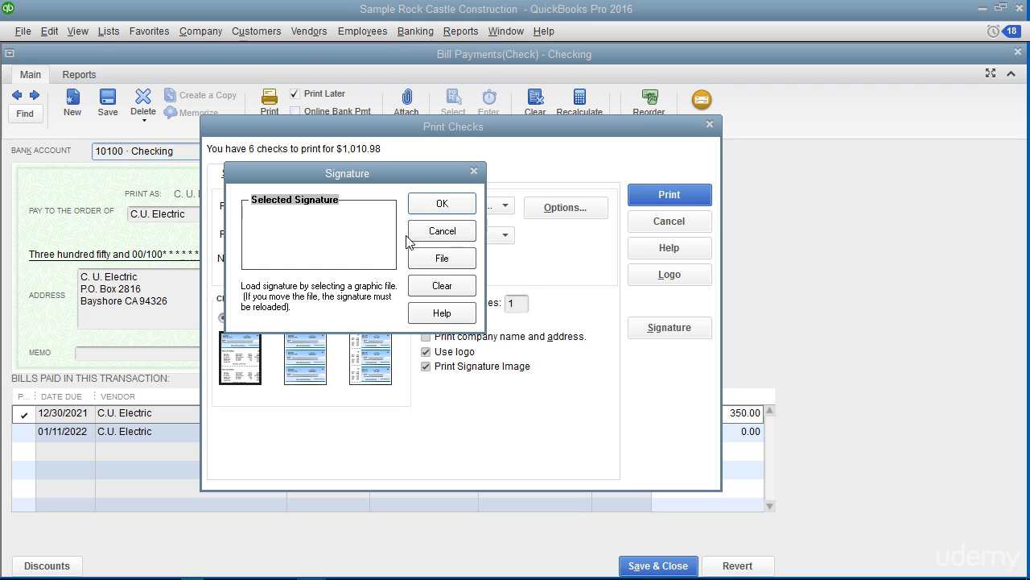
{"action": "left_click", "coordinate": [439, 264]}
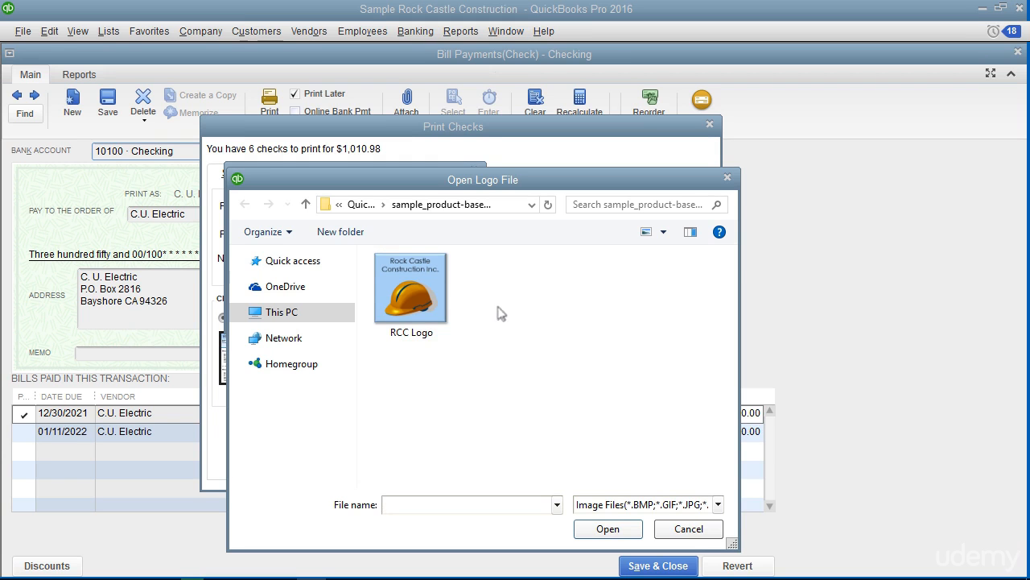
{"action": "left_click", "coordinate": [688, 529]}
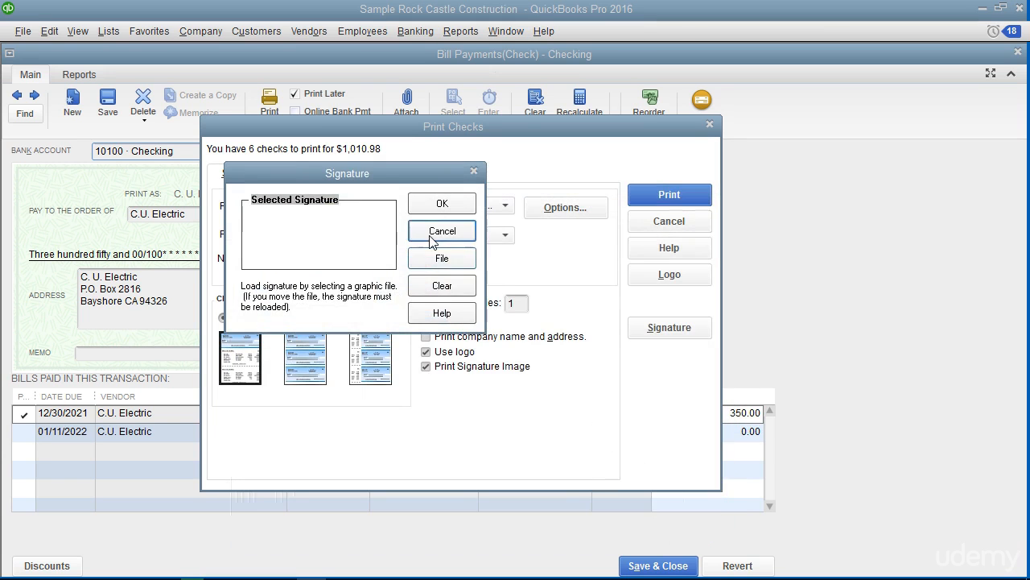
{"action": "left_click", "coordinate": [442, 231]}
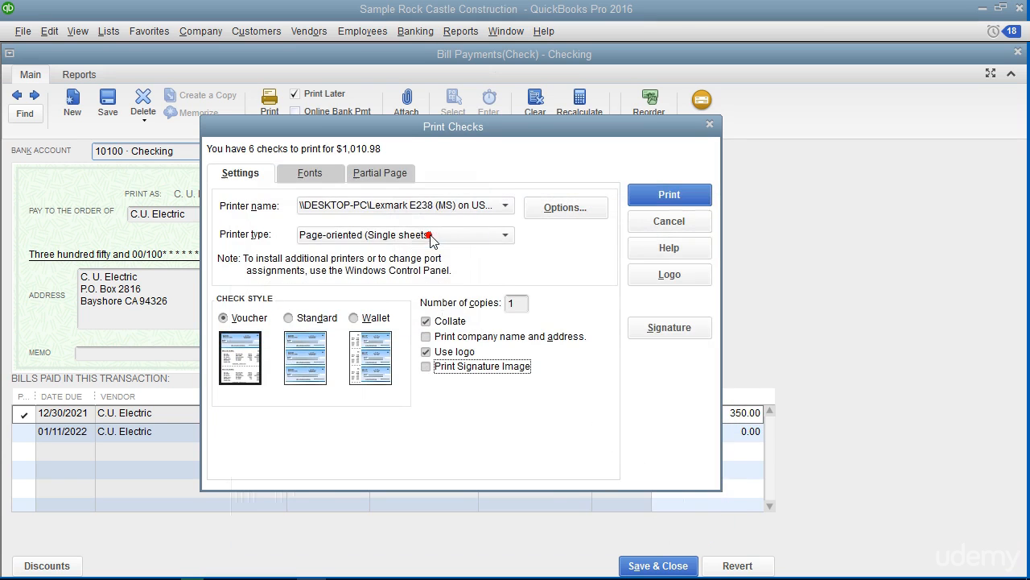
Step: Review the address font, the main check font and the partial page printing style without changing them
{"action": "left_click", "coordinate": [327, 176]}
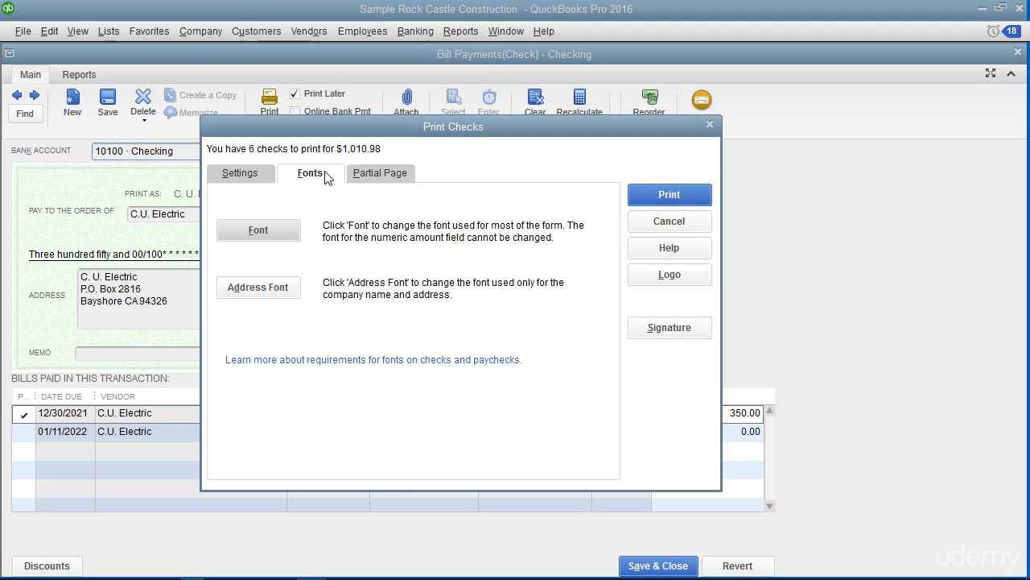
{"action": "left_click", "coordinate": [276, 285]}
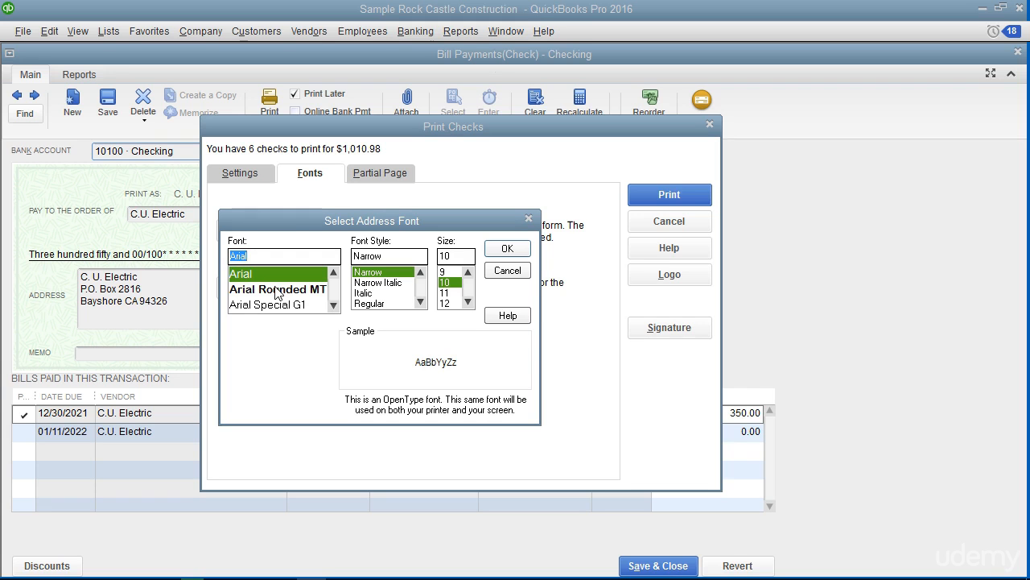
{"action": "left_click", "coordinate": [508, 273]}
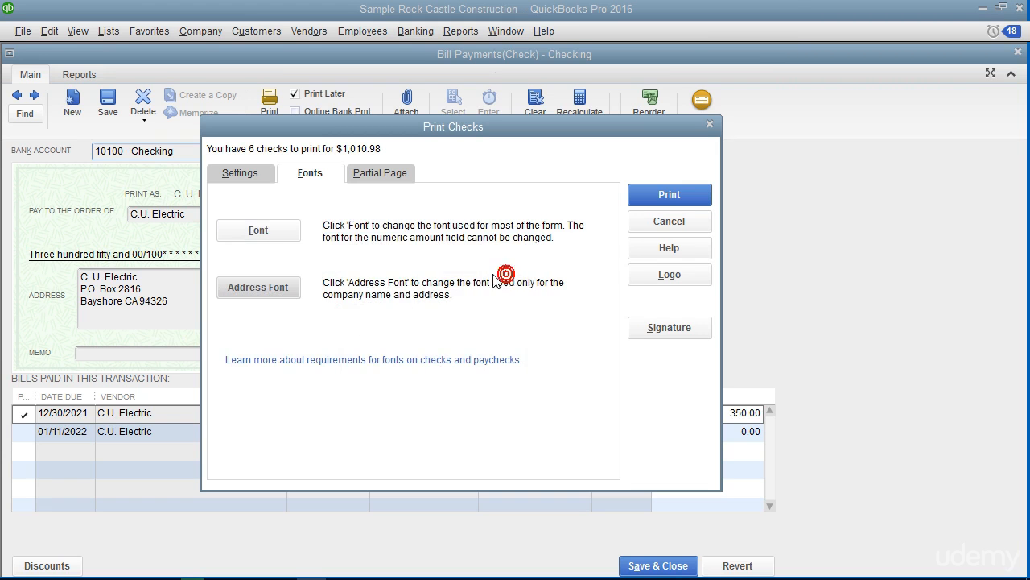
{"action": "left_click", "coordinate": [263, 233]}
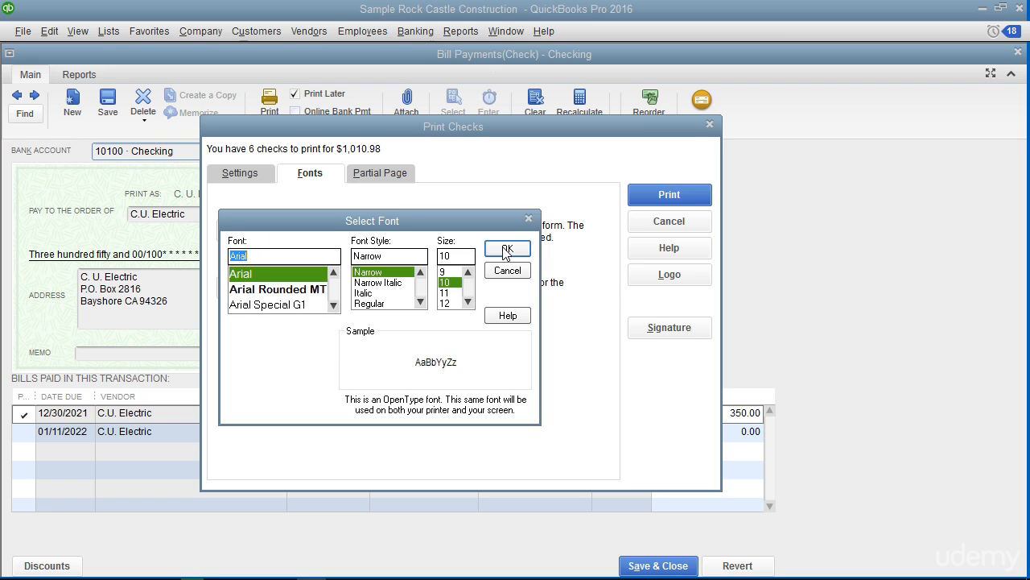
{"action": "left_click", "coordinate": [500, 272]}
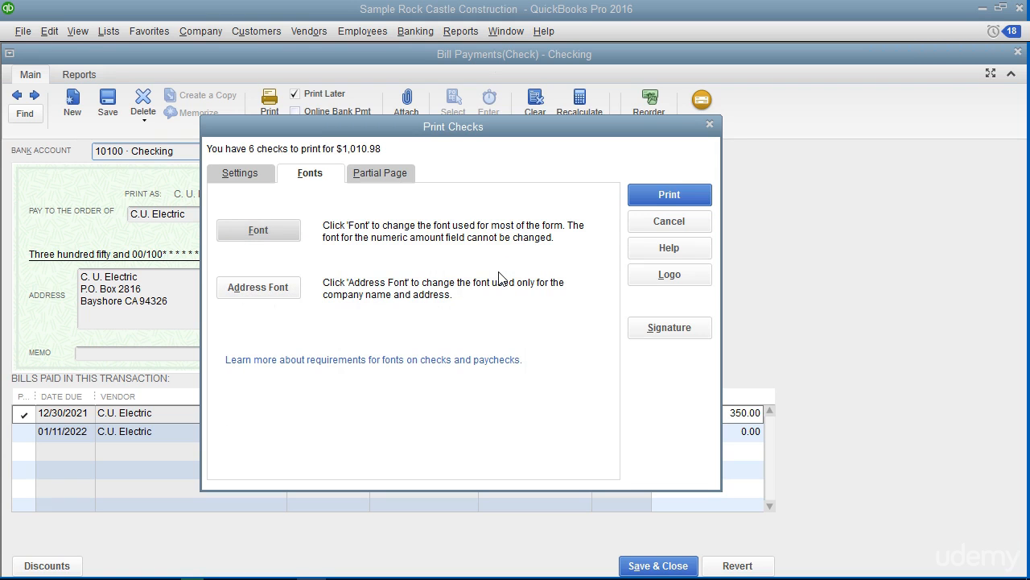
{"action": "left_click", "coordinate": [393, 177]}
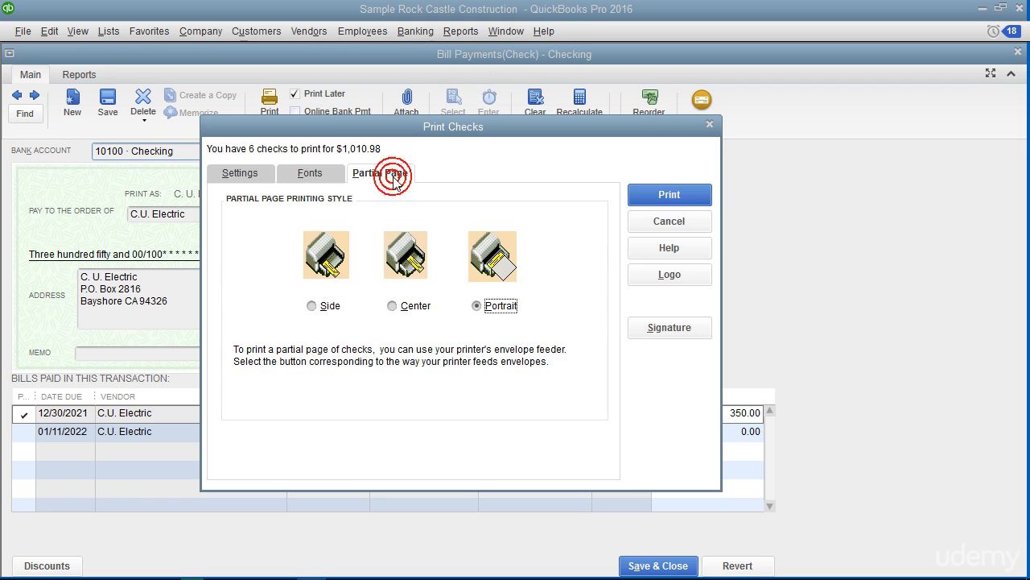